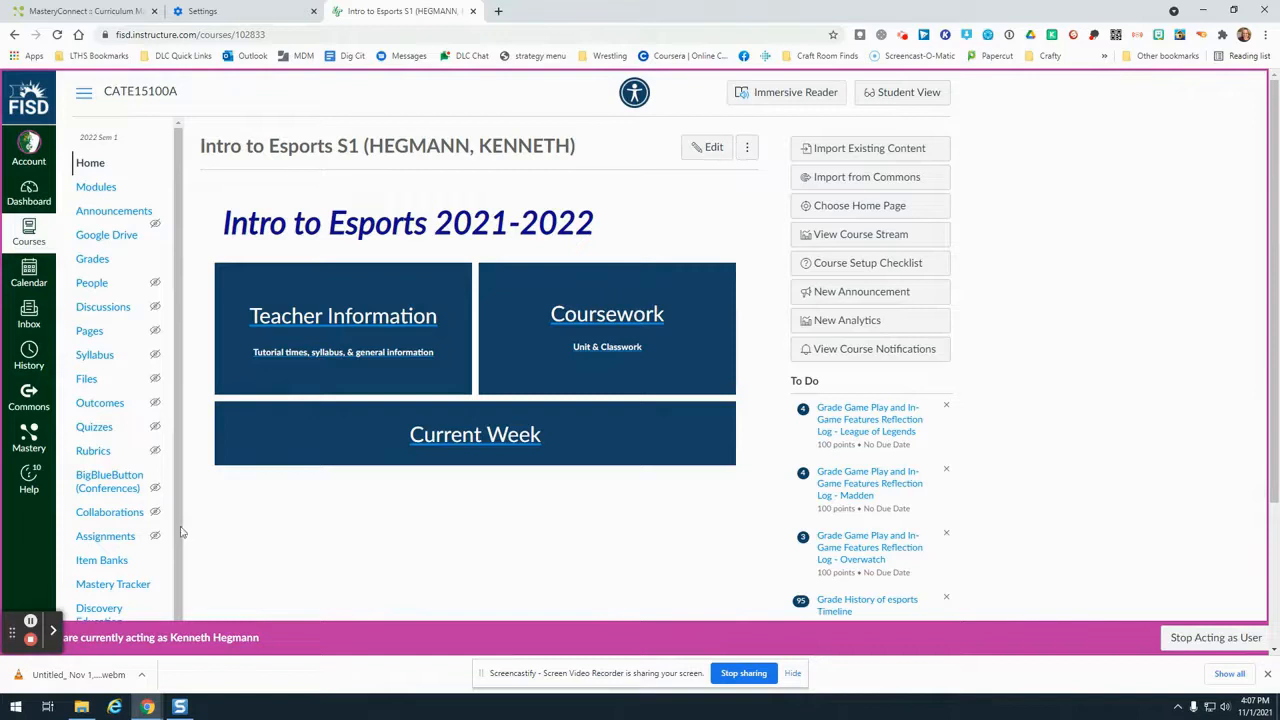
Open the Intro to Esports S1 course's Mastery Tracker and start linking its SIS sections manually
{"action": "scroll", "coordinate": [126, 512], "scroll_direction": "down", "scroll_amount": 1}
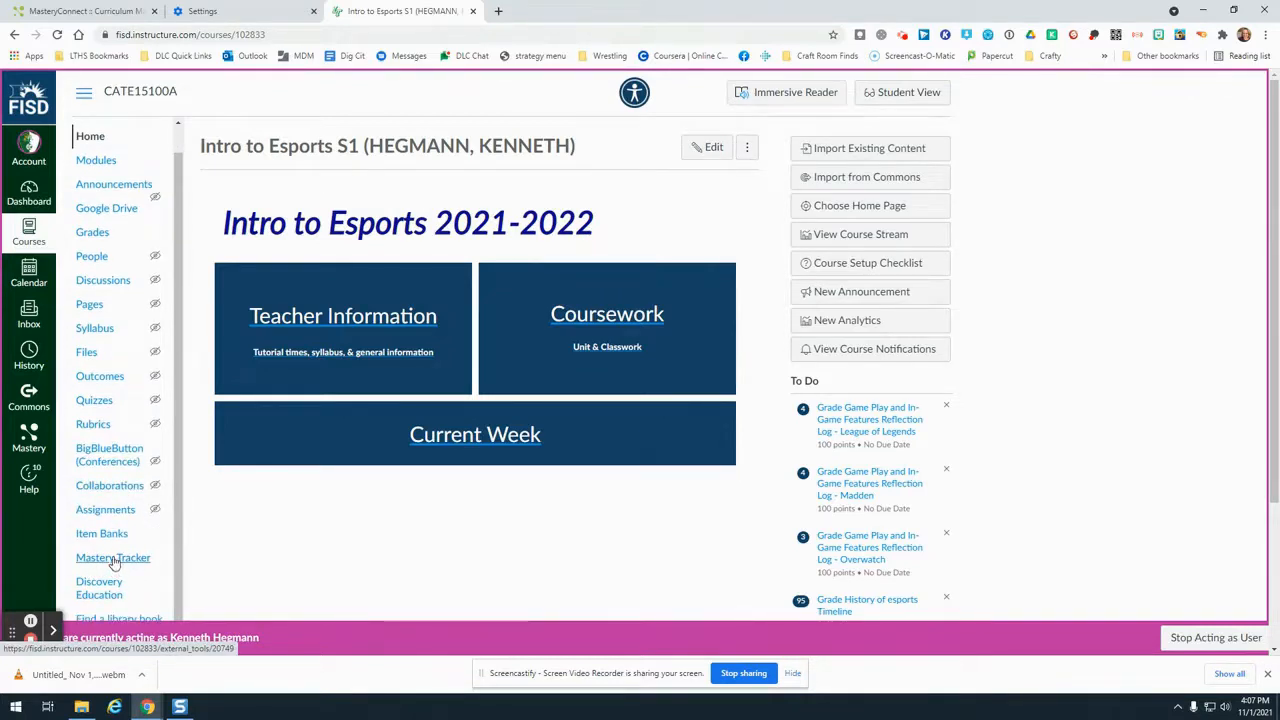
{"action": "left_click", "coordinate": [124, 566]}
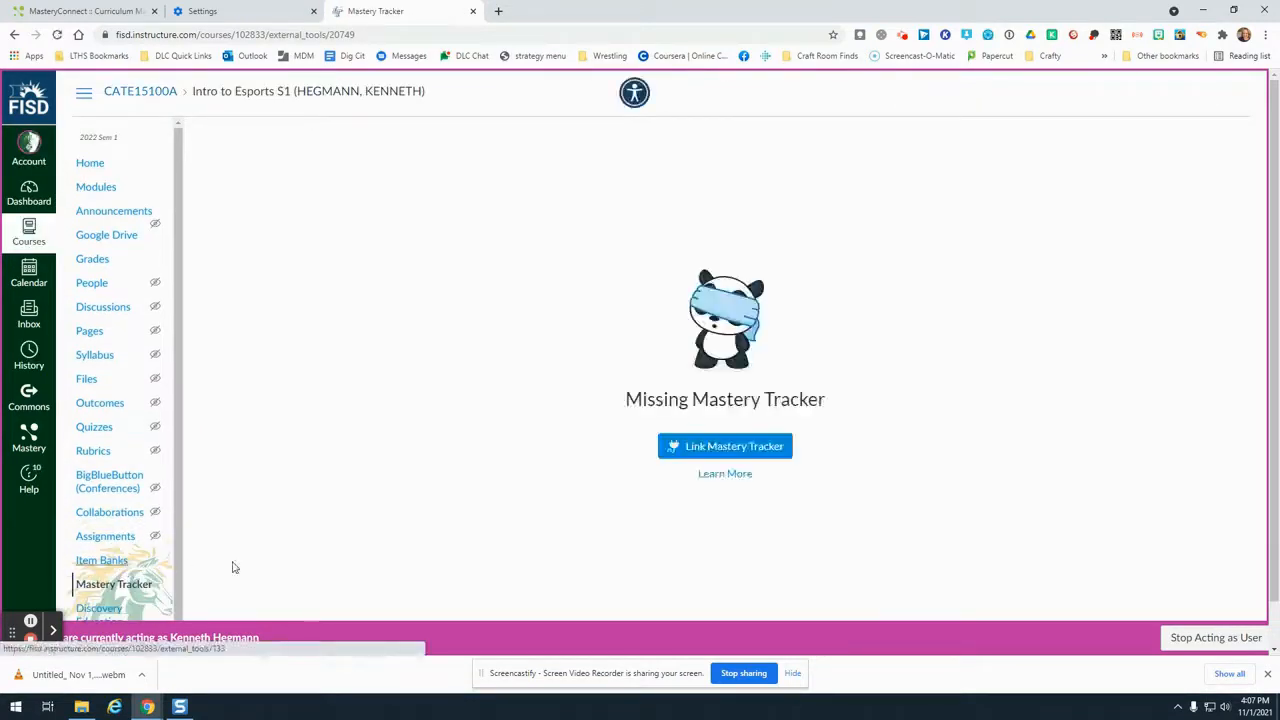
{"action": "left_click", "coordinate": [782, 450]}
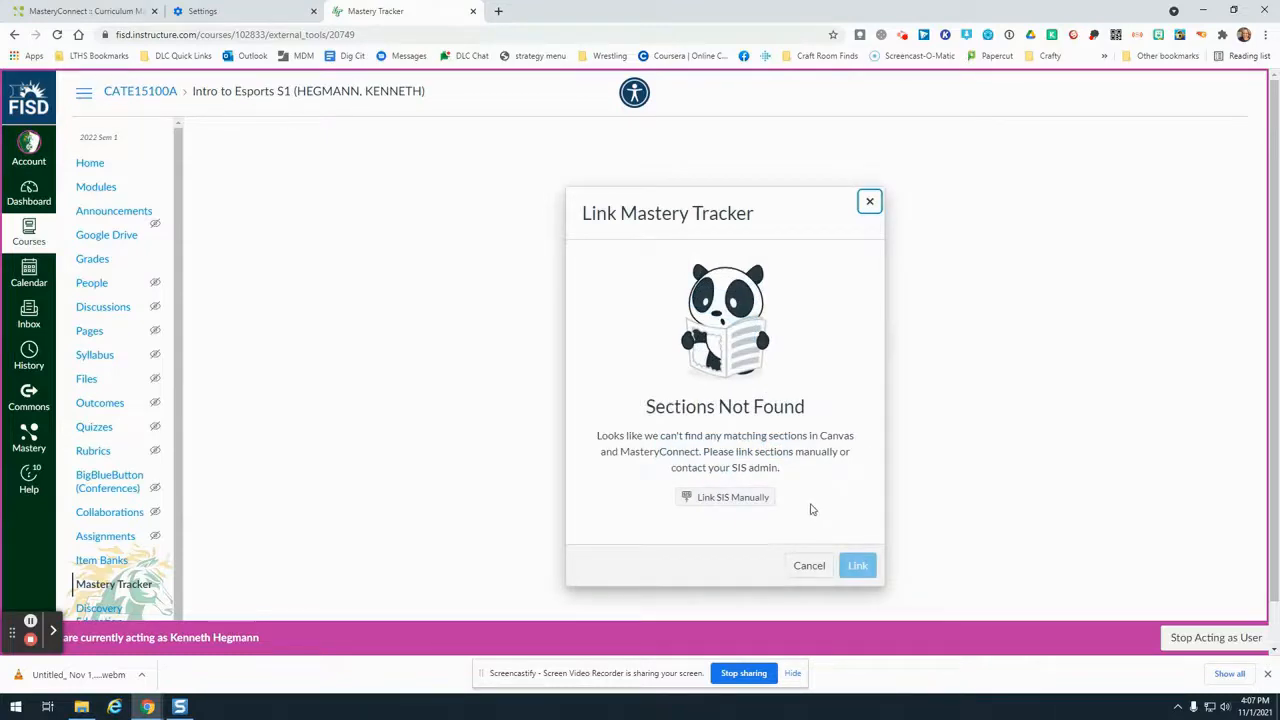
{"action": "left_click", "coordinate": [701, 503]}
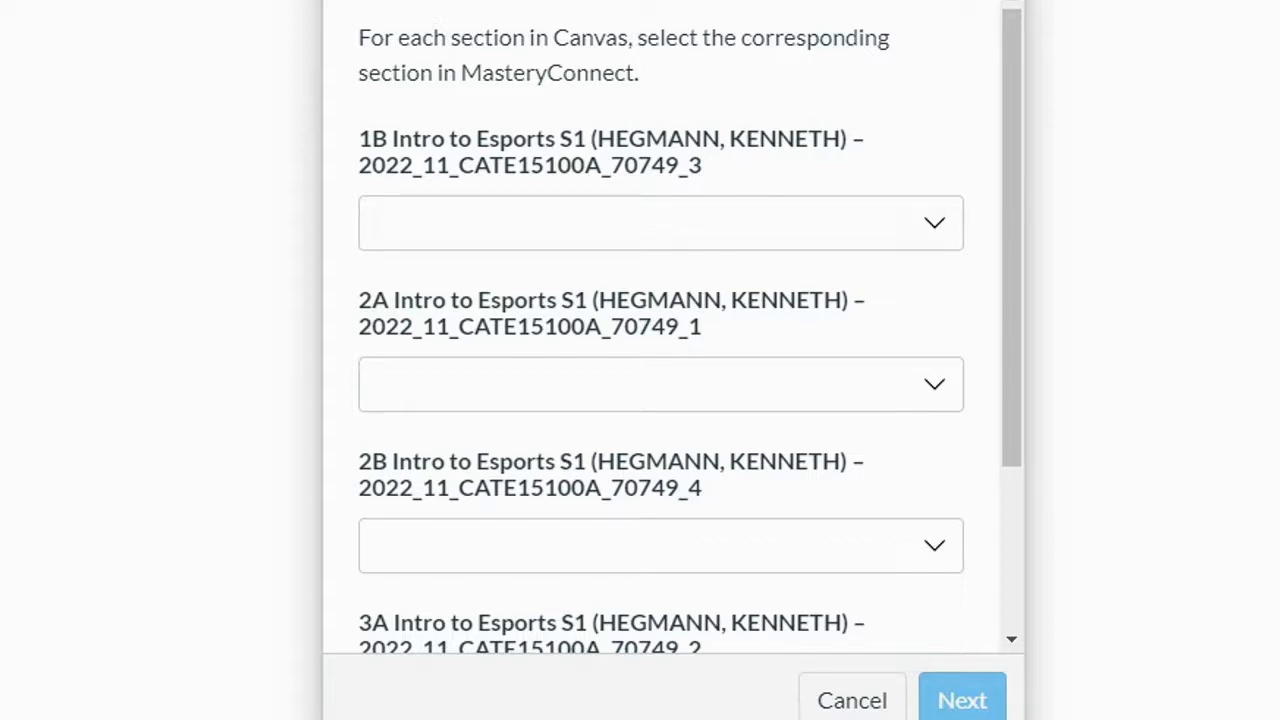
Match the 1B Intro to Esports S1 section to the MasteryConnect section CATE15100A_3 for Period_1
{"action": "left_click", "coordinate": [944, 226]}
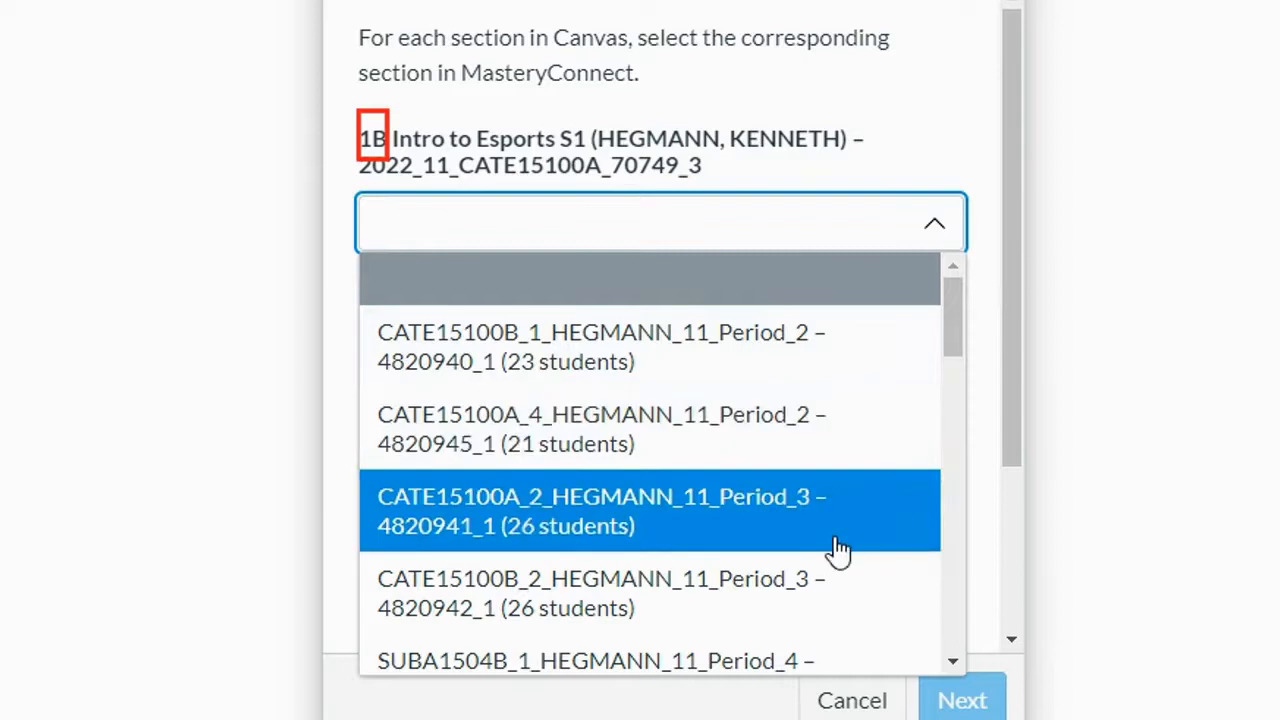
{"action": "scroll", "coordinate": [837, 551], "scroll_direction": "down", "scroll_amount": 5}
{"action": "scroll", "coordinate": [845, 395], "scroll_direction": "down", "scroll_amount": 7}
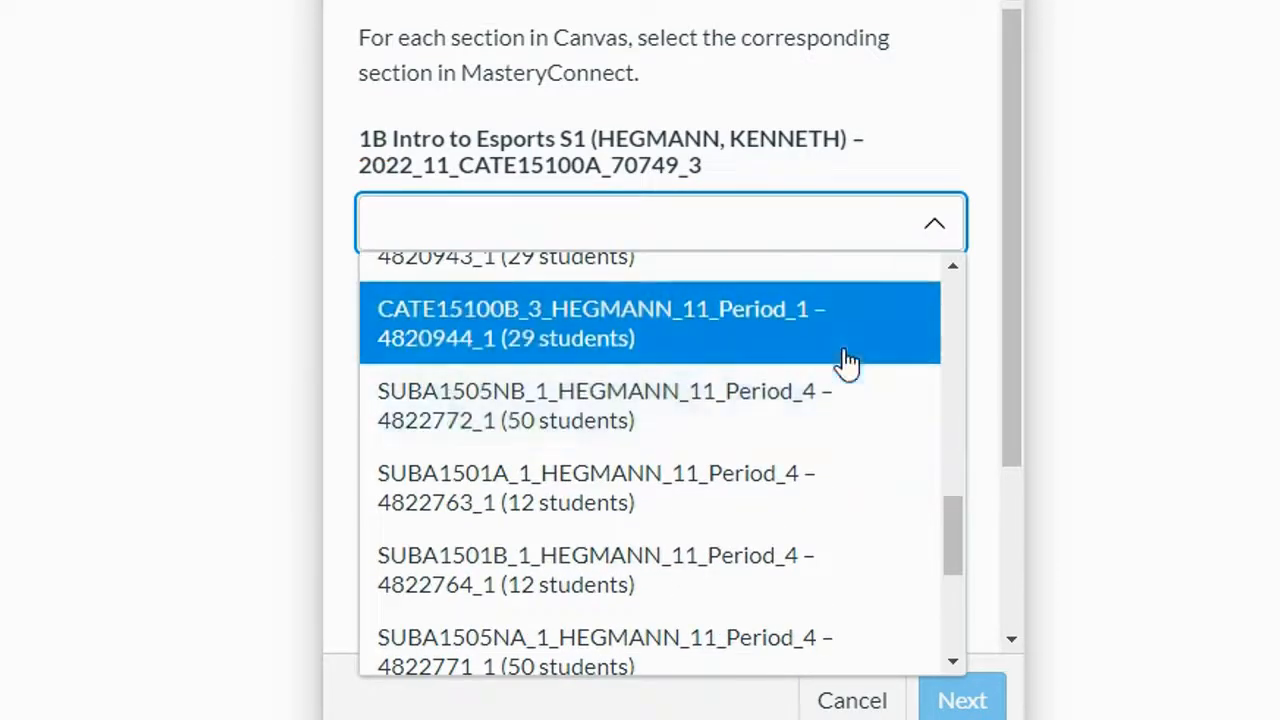
{"action": "scroll", "coordinate": [848, 394], "scroll_direction": "up", "scroll_amount": 2}
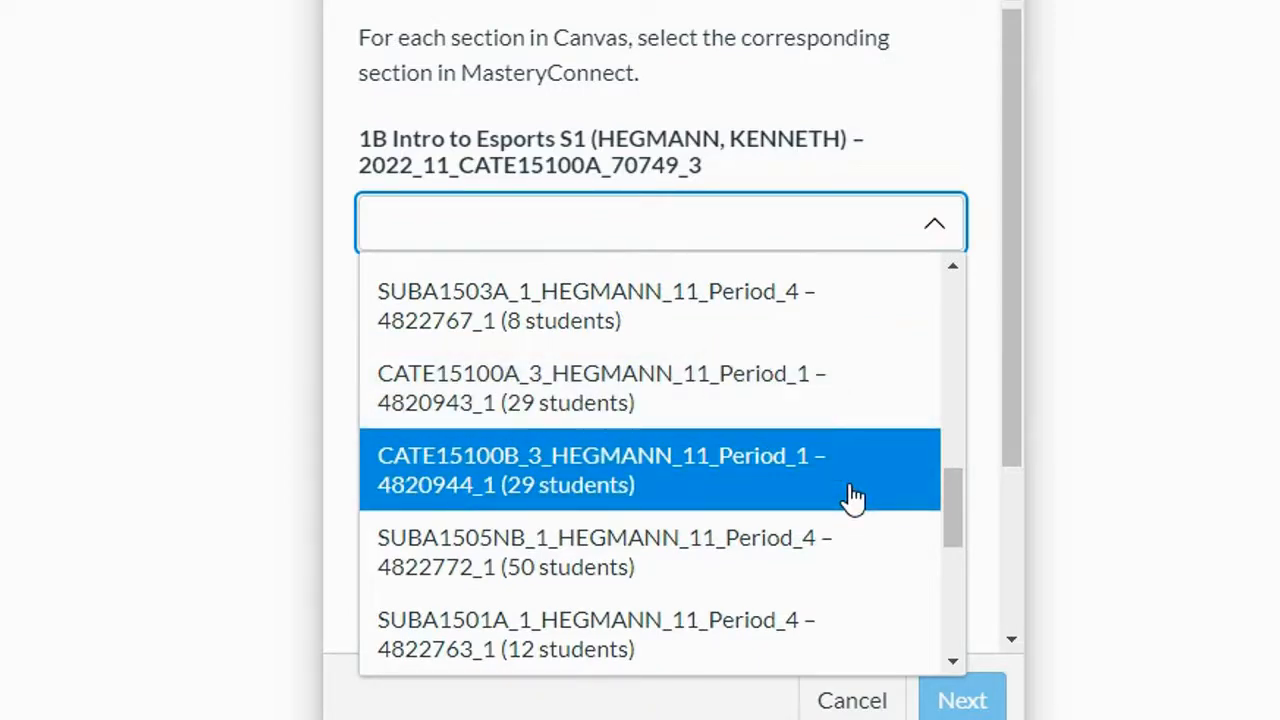
{"action": "scroll", "coordinate": [852, 498], "scroll_direction": "down", "scroll_amount": 4}
{"action": "scroll", "coordinate": [850, 499], "scroll_direction": "down", "scroll_amount": 3}
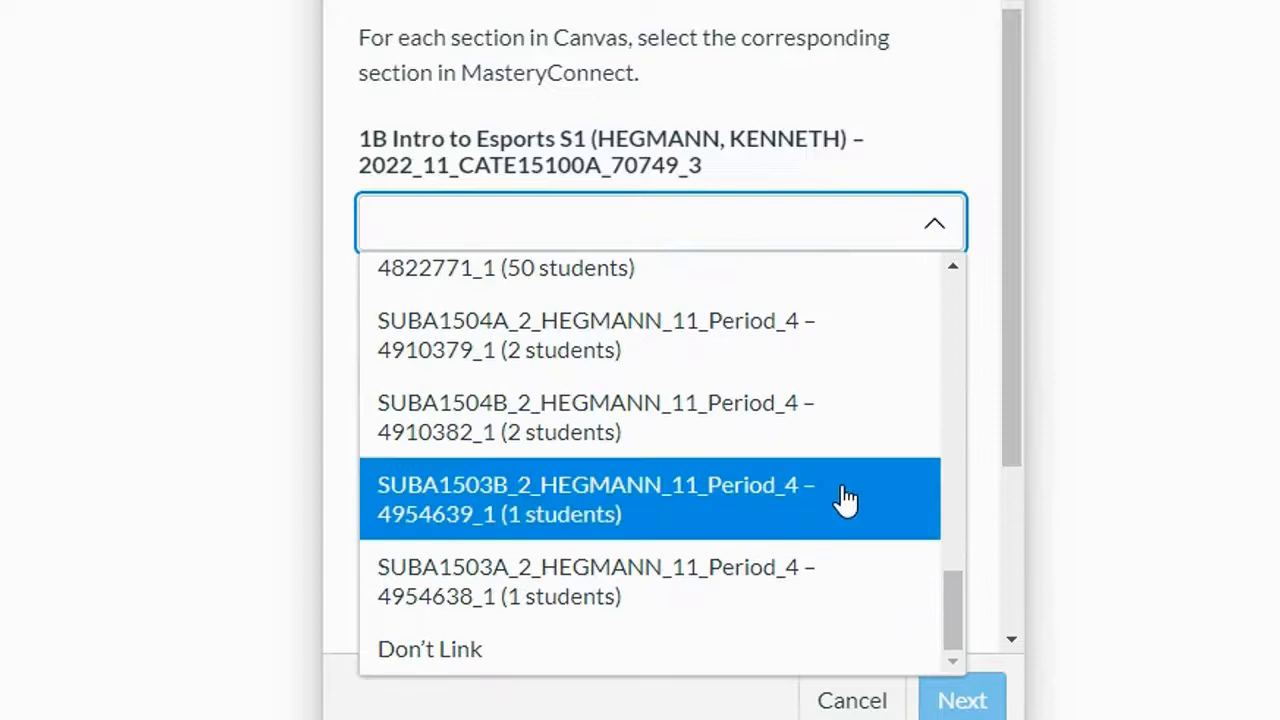
{"action": "scroll", "coordinate": [849, 500], "scroll_direction": "down", "scroll_amount": 1}
{"action": "scroll", "coordinate": [846, 506], "scroll_direction": "up", "scroll_amount": 4}
{"action": "scroll", "coordinate": [843, 506], "scroll_direction": "up", "scroll_amount": 5}
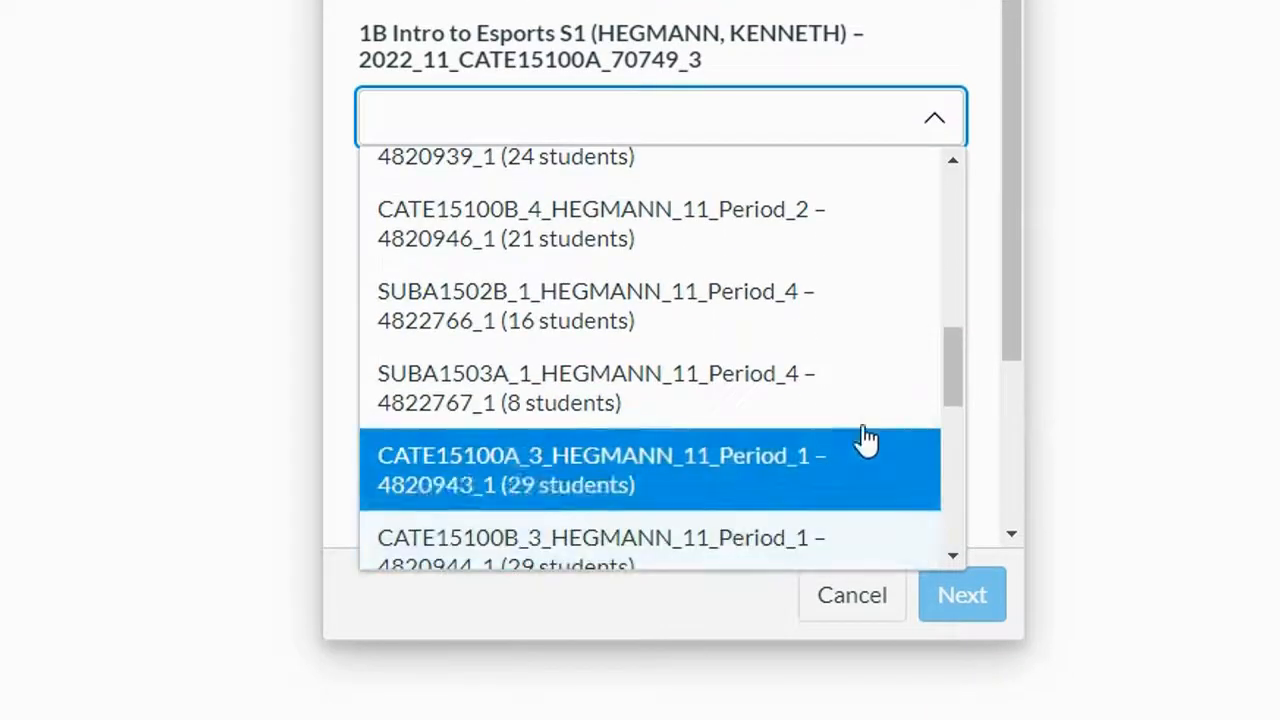
{"action": "scroll", "coordinate": [880, 362], "scroll_direction": "down", "scroll_amount": 2}
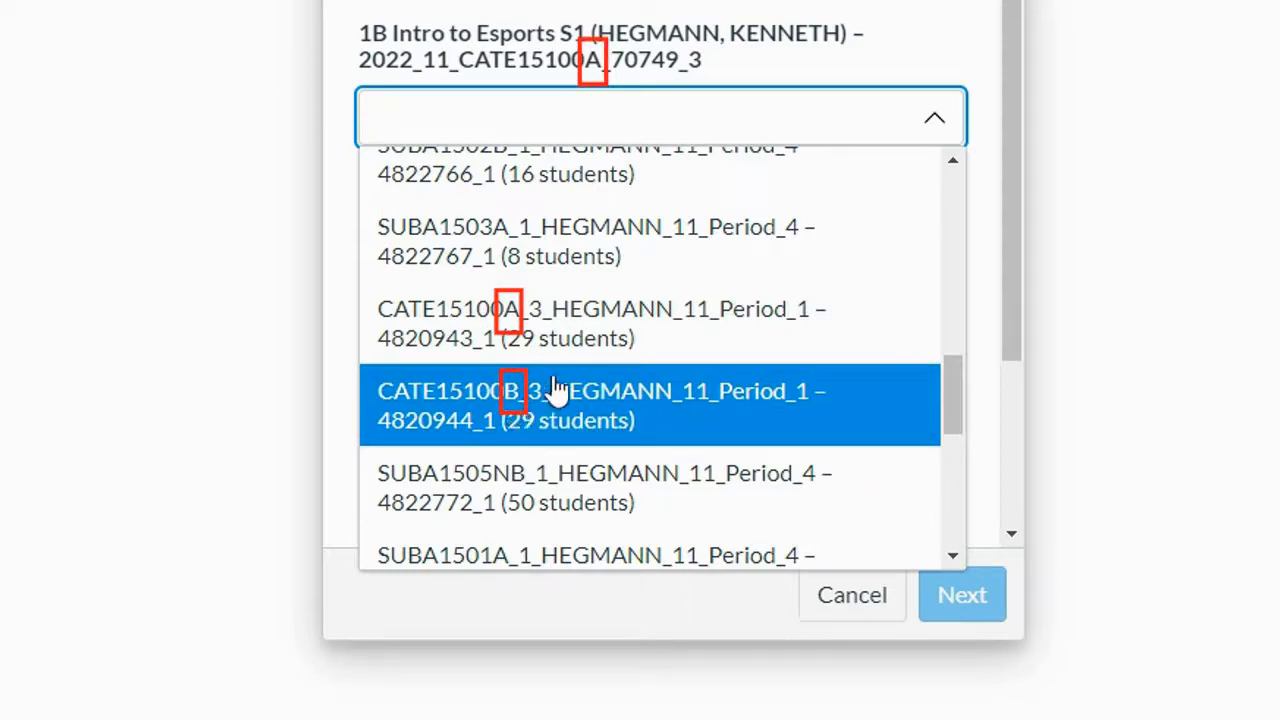
{"action": "left_click", "coordinate": [583, 322]}
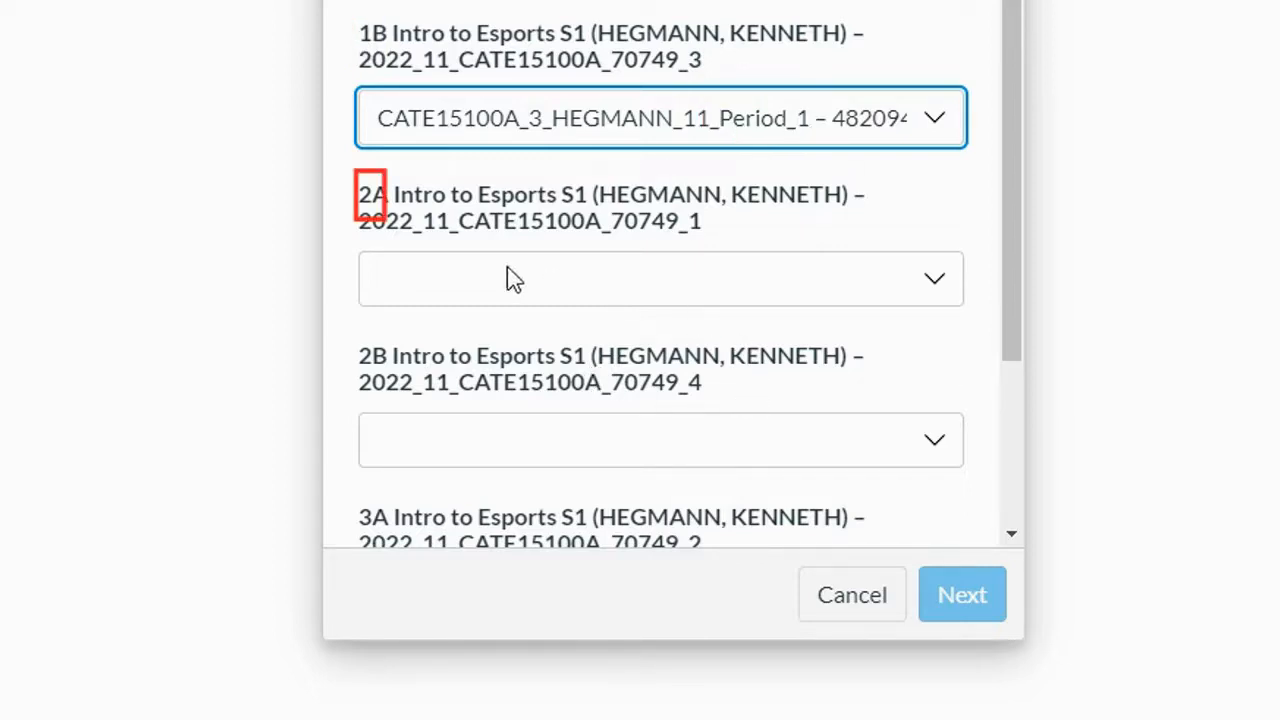
Match the 2A Intro to Esports S1 section to the MasteryConnect section CATE15100A_1 for Period_2
{"action": "left_click", "coordinate": [940, 288]}
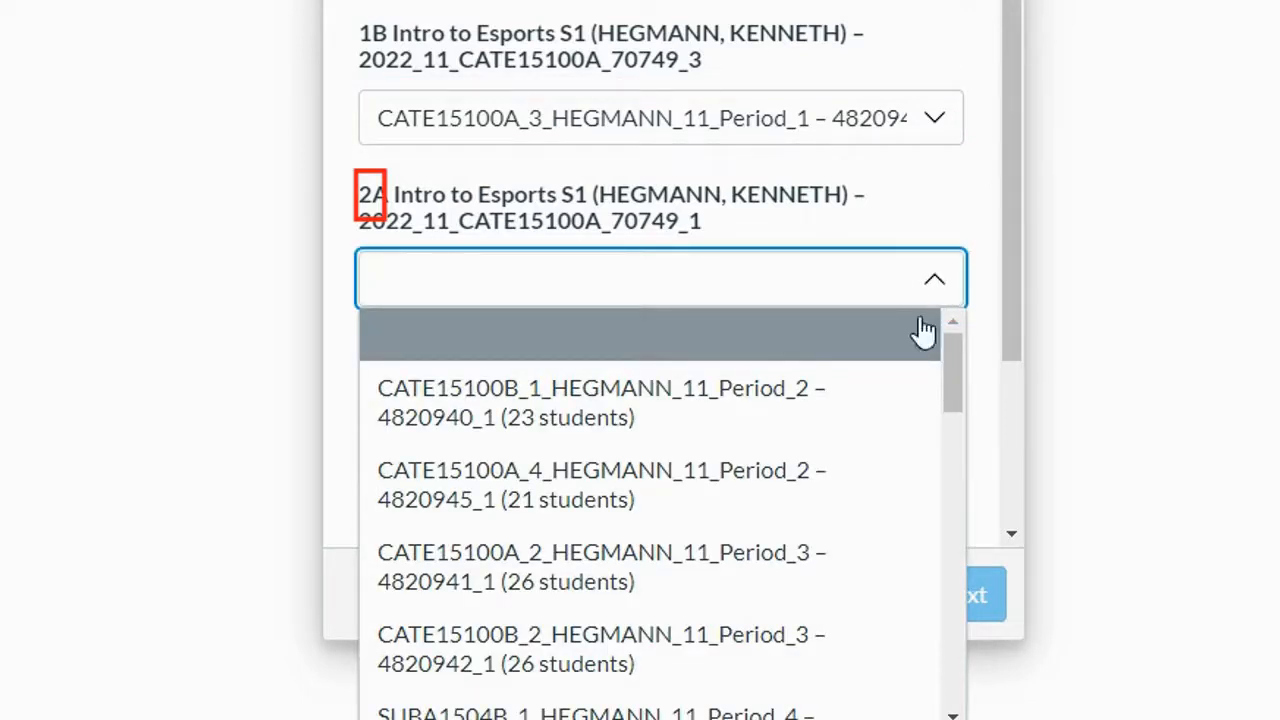
{"action": "left_click_drag", "start_coordinate": [955, 362], "coordinate": [931, 494]}
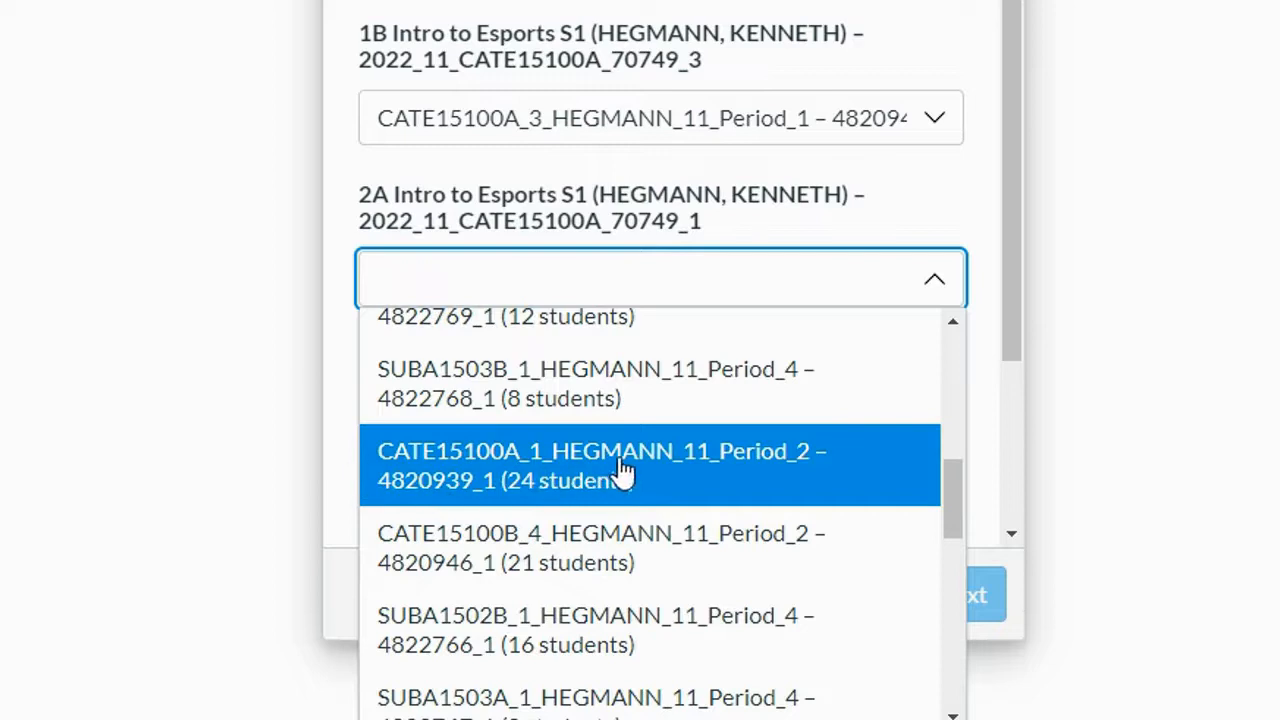
{"action": "left_click_drag", "start_coordinate": [957, 500], "coordinate": [951, 343]}
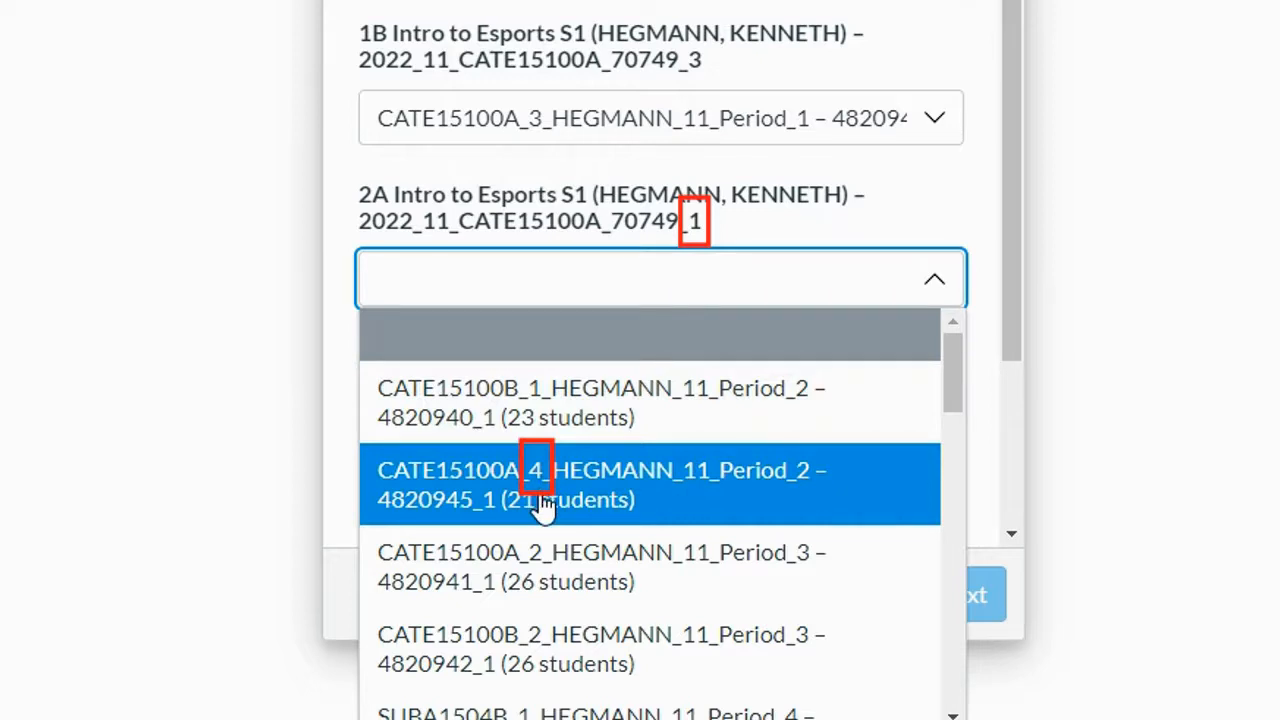
{"action": "scroll", "coordinate": [571, 523], "scroll_direction": "down", "scroll_amount": 5}
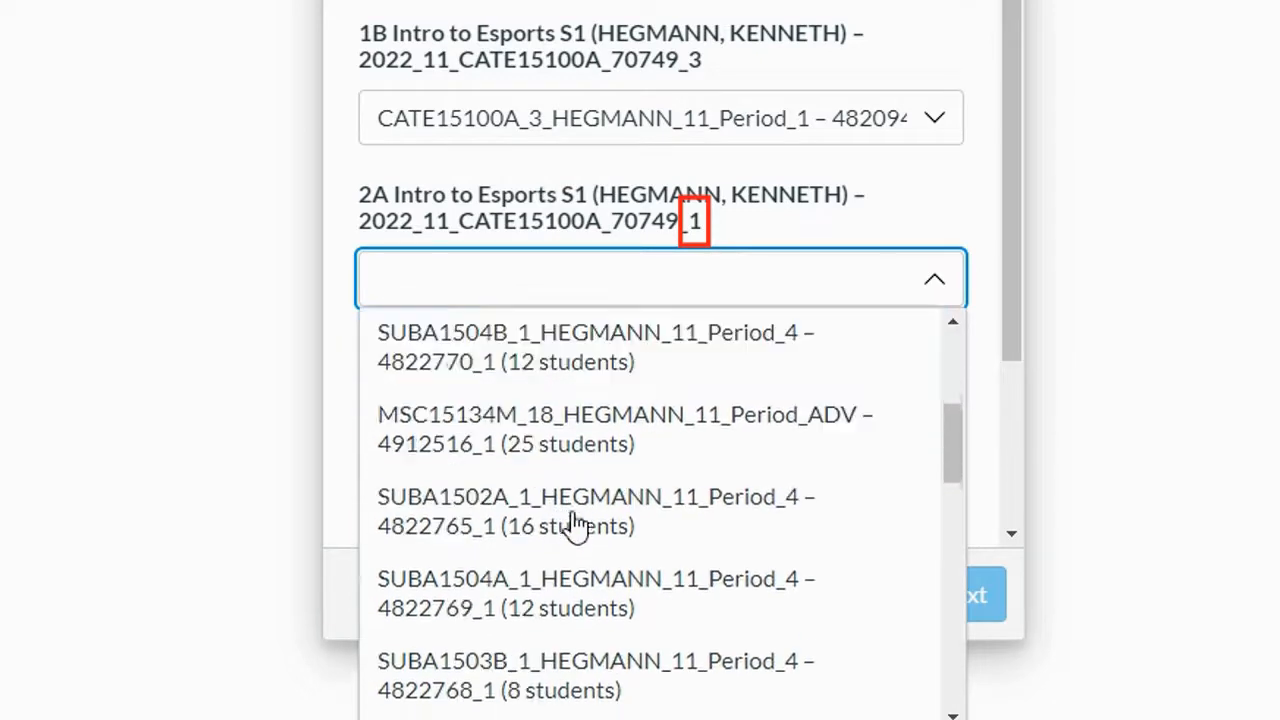
{"action": "scroll", "coordinate": [575, 523], "scroll_direction": "down", "scroll_amount": 3}
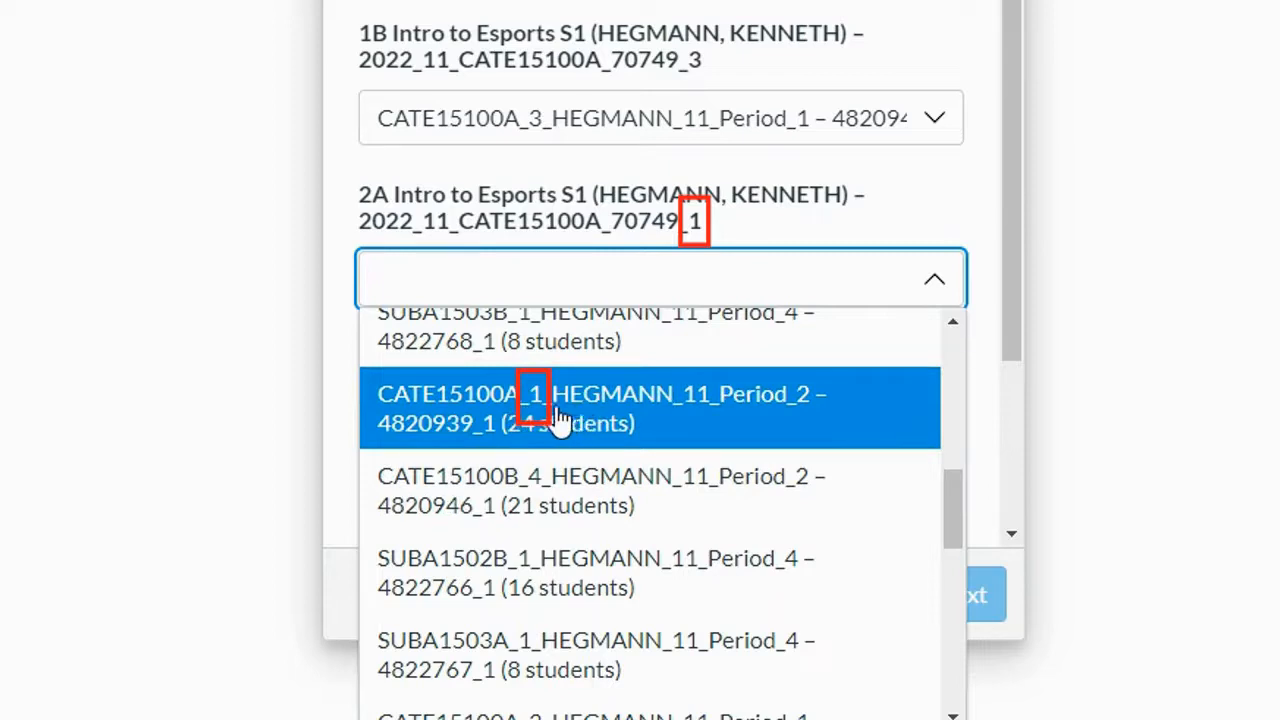
{"action": "left_click", "coordinate": [609, 434]}
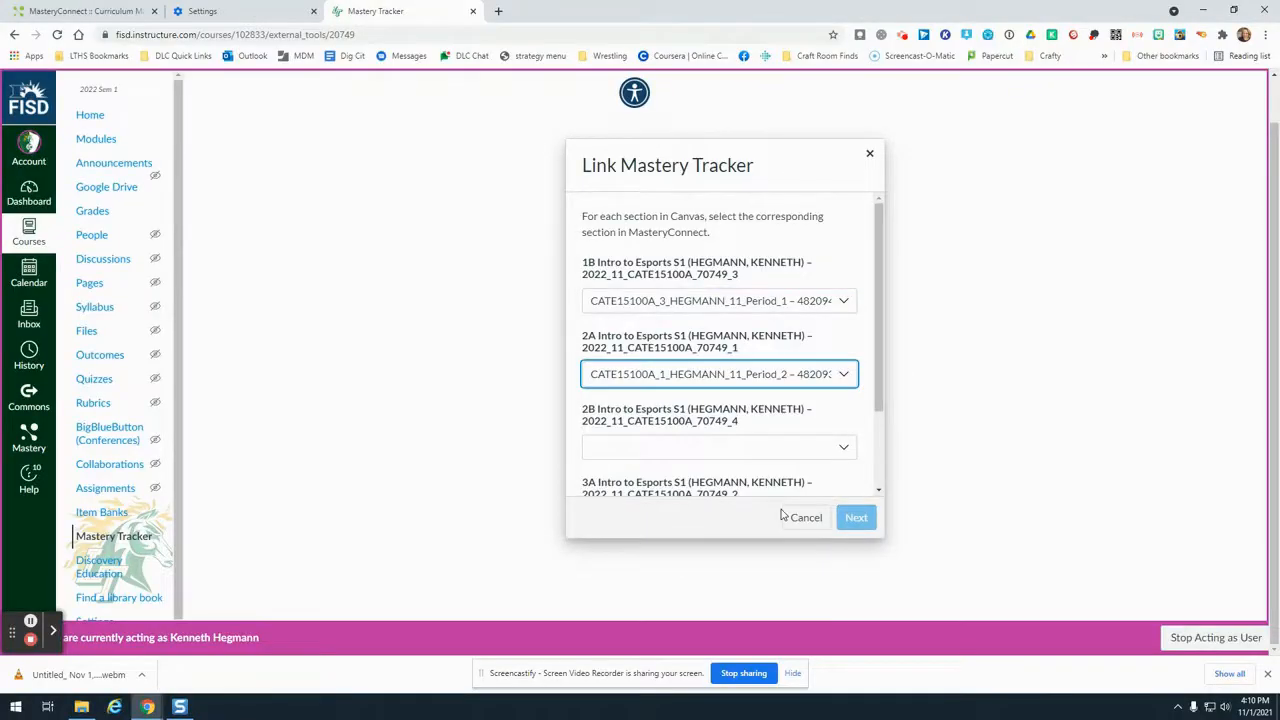
Set both the 2B and 3A Intro to Esports S1 sections to Don't Link
{"action": "left_click", "coordinate": [844, 450]}
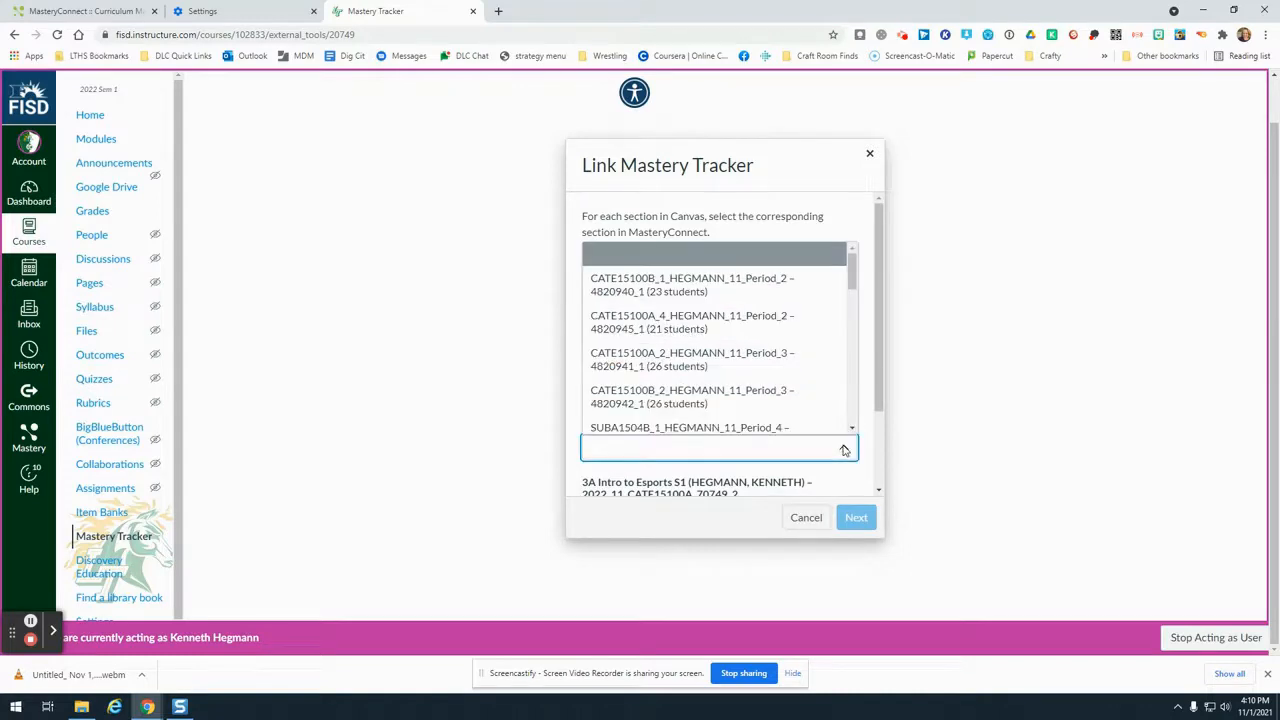
{"action": "scroll", "coordinate": [830, 405], "scroll_direction": "down", "scroll_amount": 10}
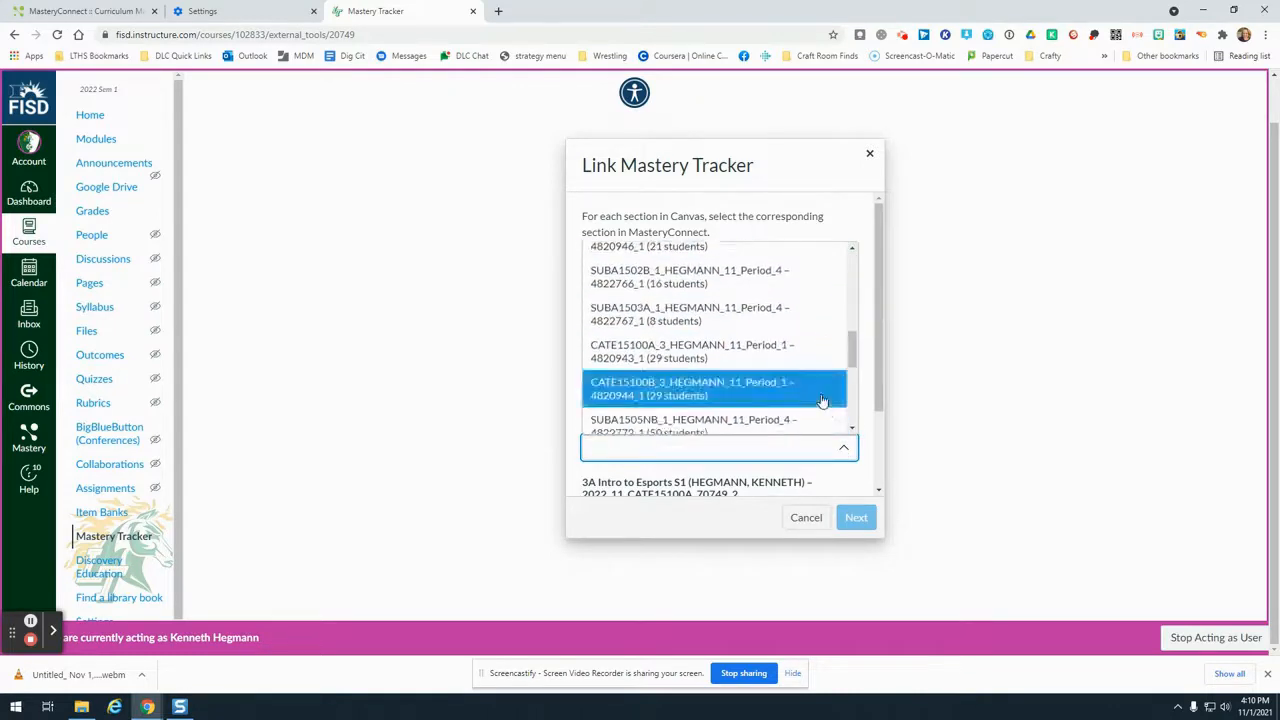
{"action": "left_click", "coordinate": [694, 424]}
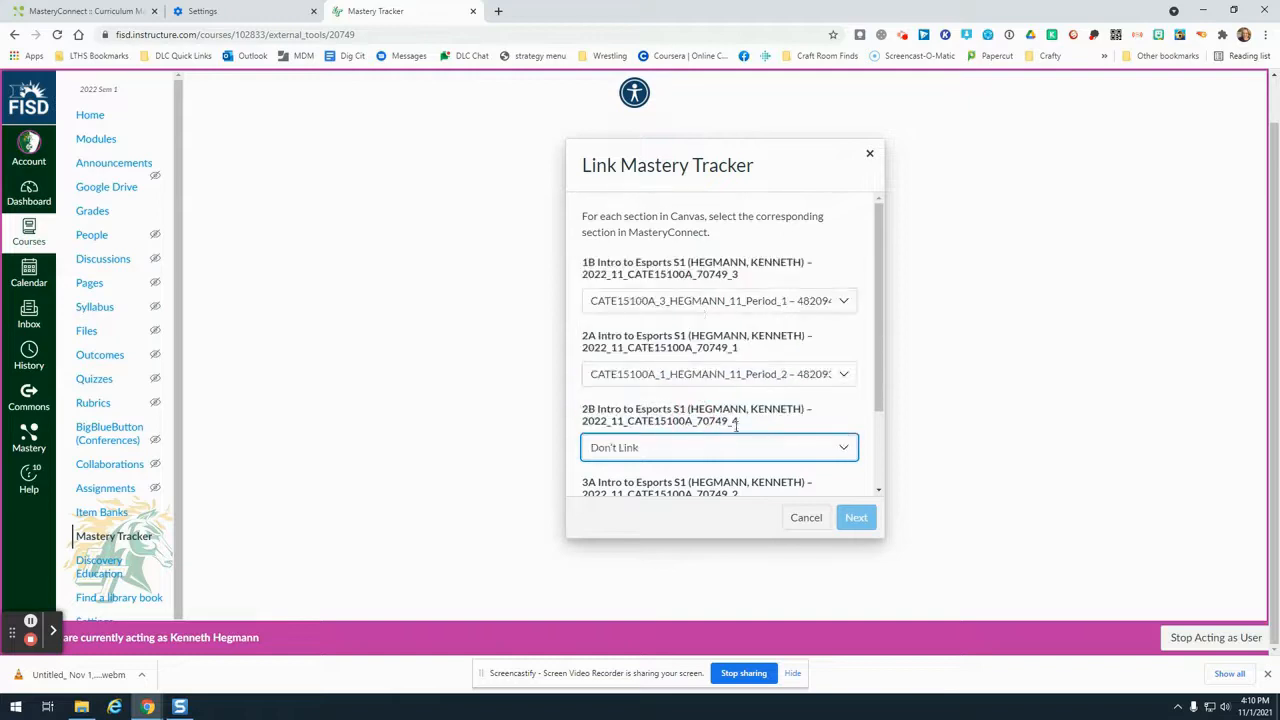
{"action": "scroll", "coordinate": [827, 478], "scroll_direction": "down", "scroll_amount": 2}
{"action": "left_click", "coordinate": [843, 420]}
{"action": "scroll", "coordinate": [735, 385], "scroll_direction": "down", "scroll_amount": 3}
{"action": "scroll", "coordinate": [718, 359], "scroll_direction": "down", "scroll_amount": 3}
{"action": "left_click", "coordinate": [691, 372]}
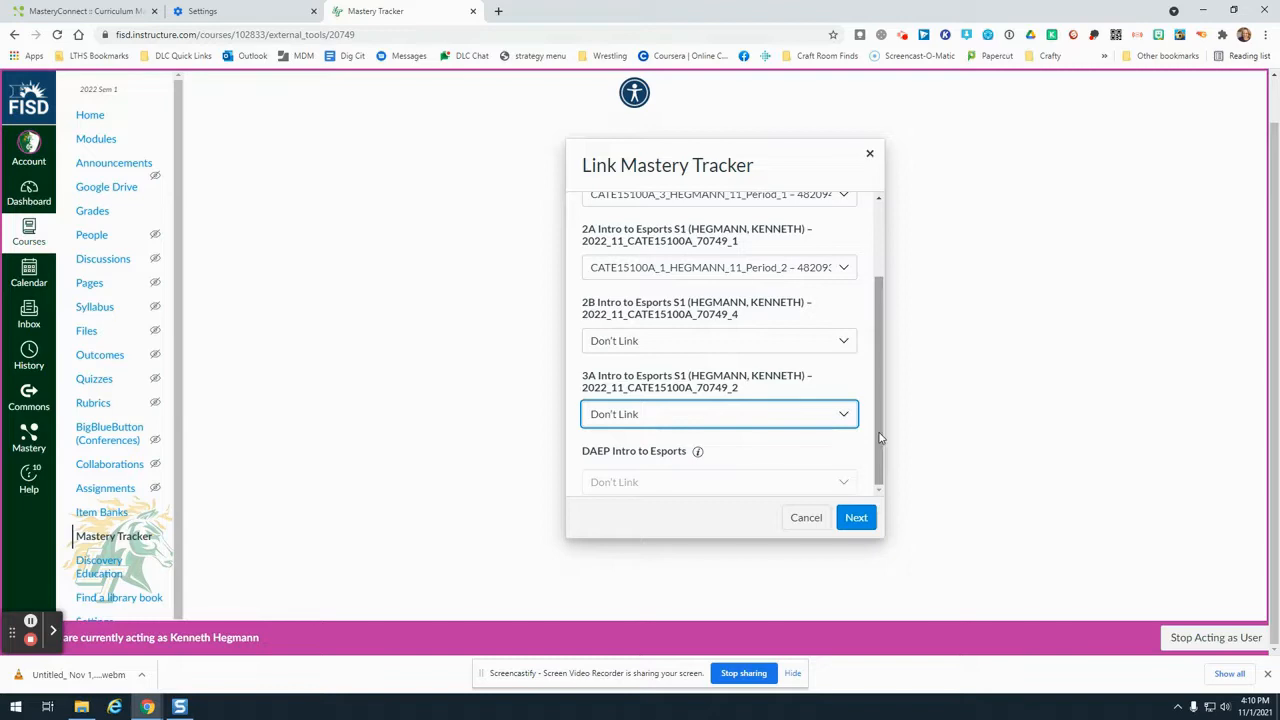
Proceed to the tracker source, choose to create a new Tracker from a Curriculum Map, and select Frisco ISD Geometry (2020-2021) (copy)
{"action": "left_click", "coordinate": [857, 516]}
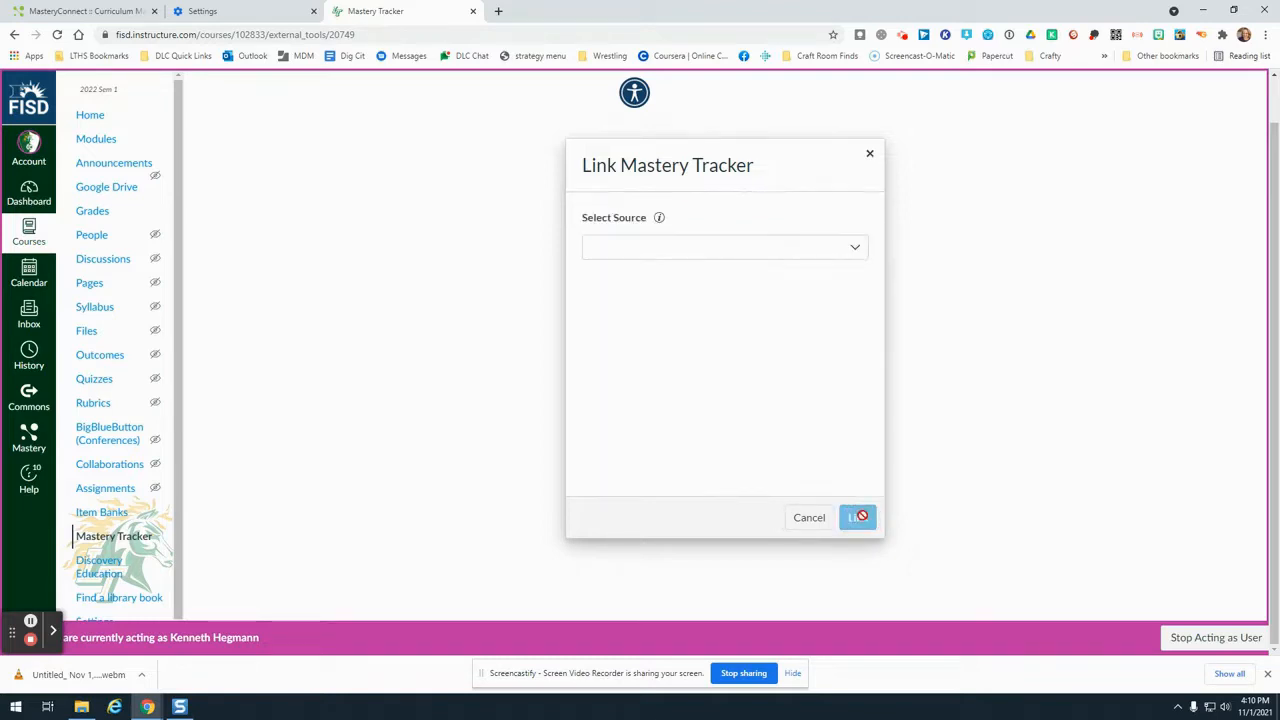
{"action": "left_click", "coordinate": [836, 251]}
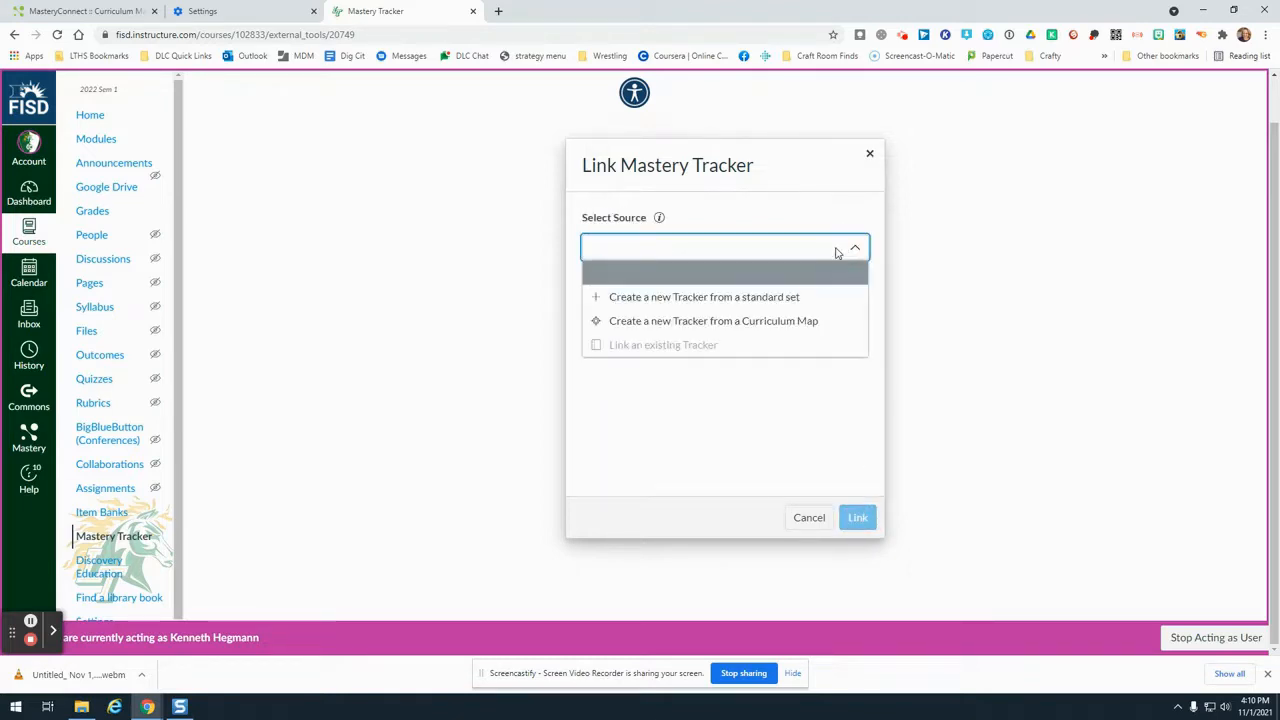
{"action": "left_click", "coordinate": [818, 322]}
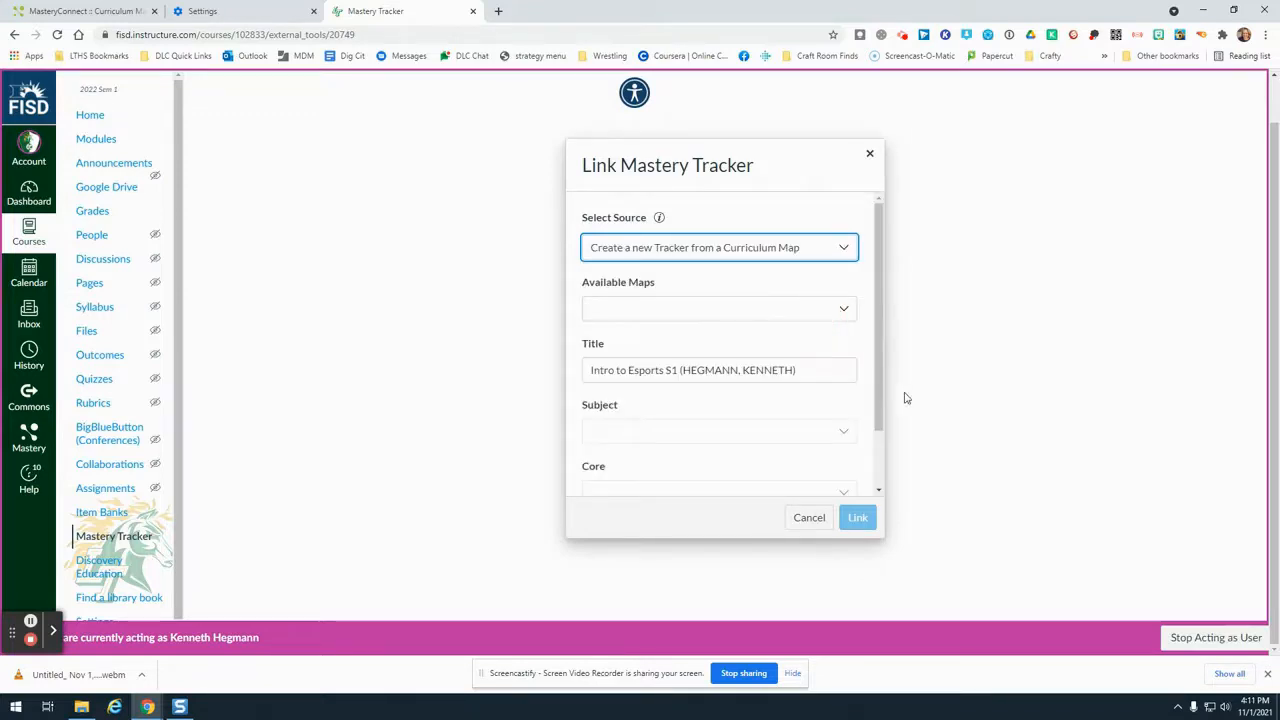
{"action": "left_click", "coordinate": [844, 309]}
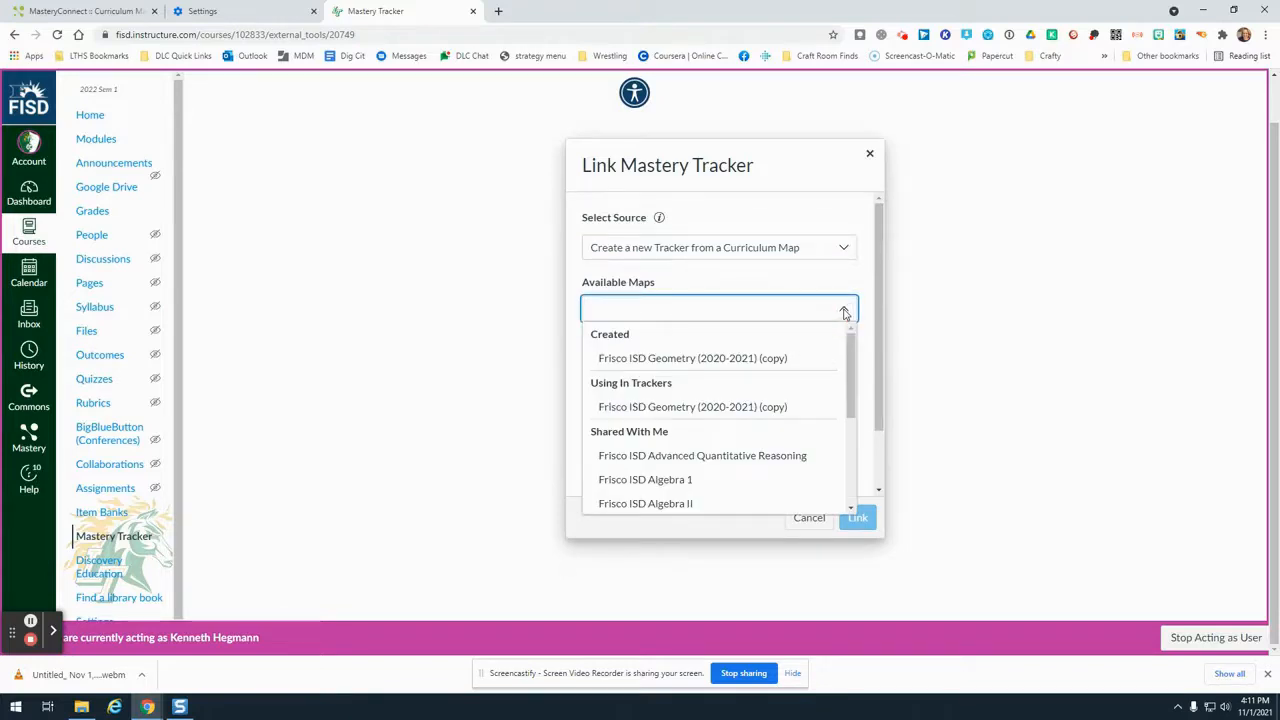
{"action": "left_click", "coordinate": [773, 362]}
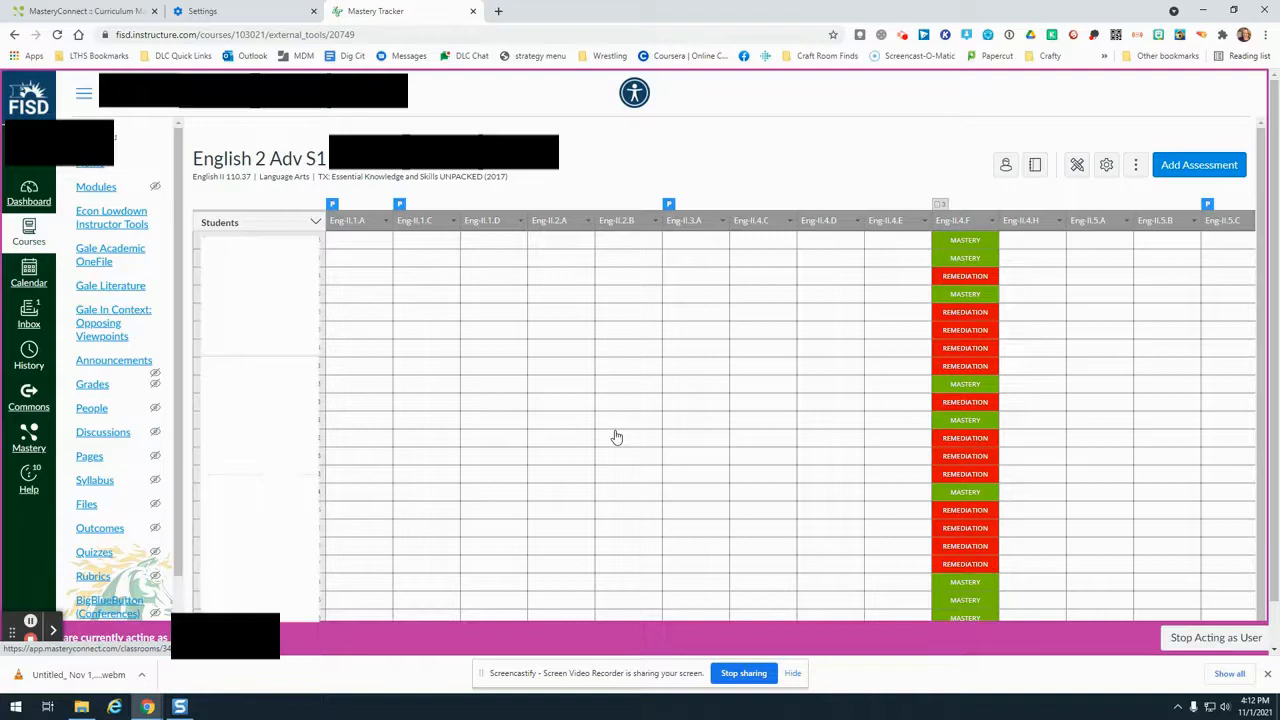
{"action": "left_click", "coordinate": [180, 437]}
{"action": "left_click_drag", "start_coordinate": [180, 437], "coordinate": [177, 555]}
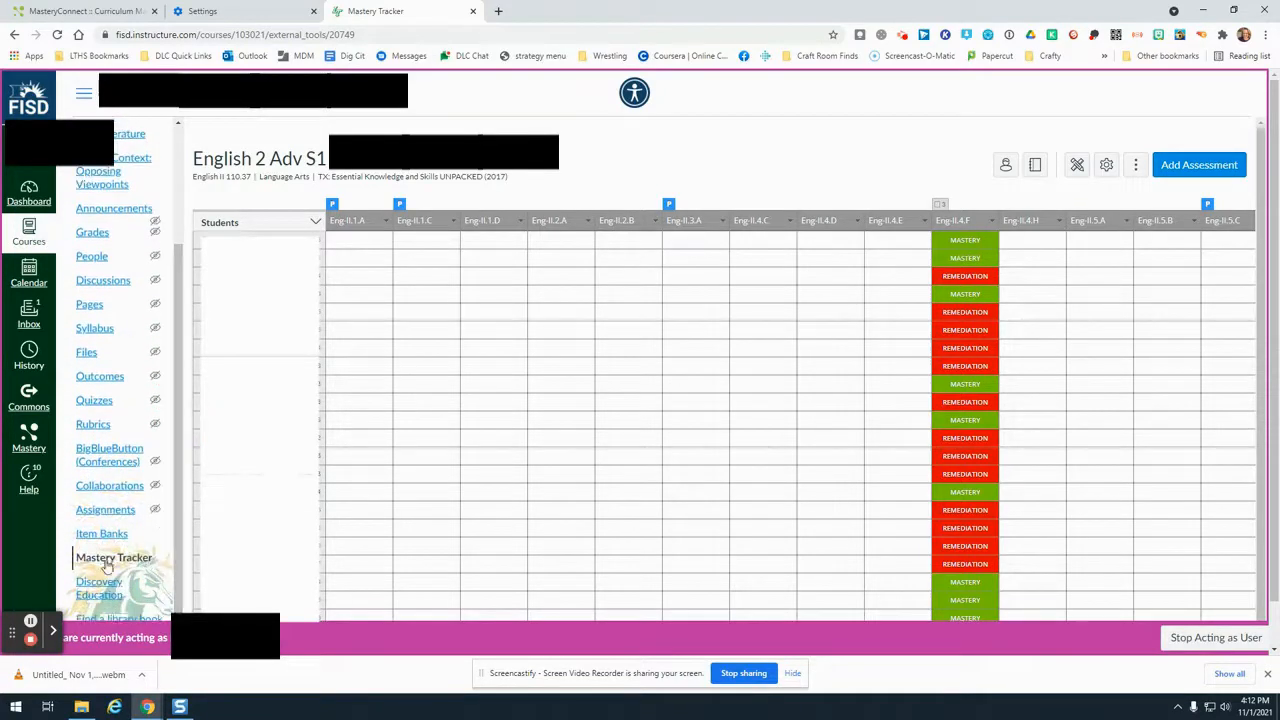